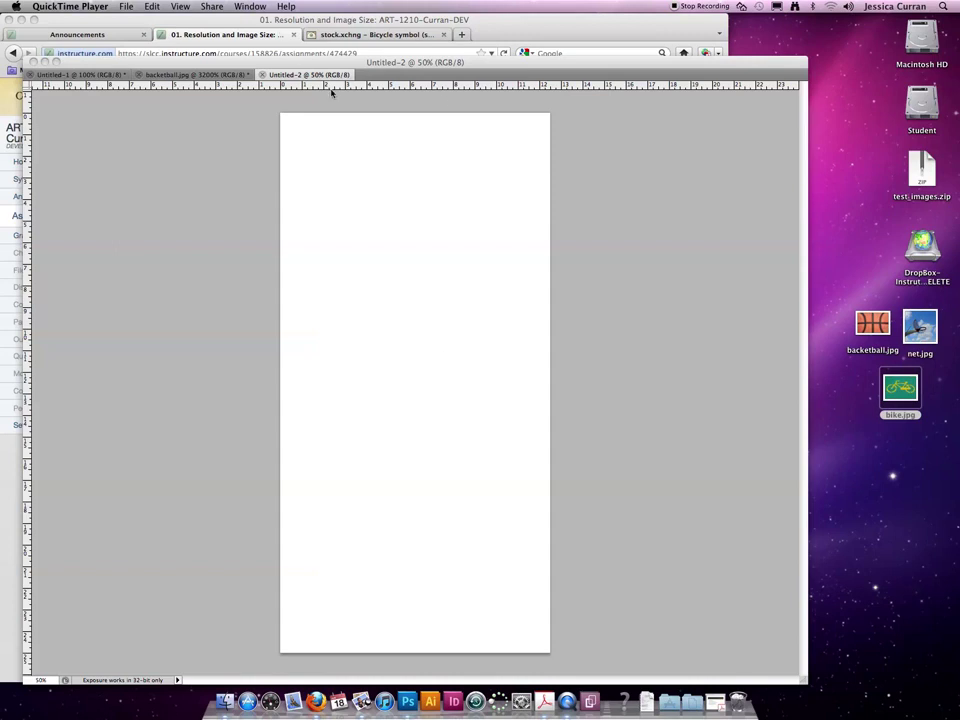
Bring Photoshop to the front, closing the View menu without changing anything.
{"action": "left_click", "coordinate": [327, 63]}
{"action": "left_click", "coordinate": [353, 6]}
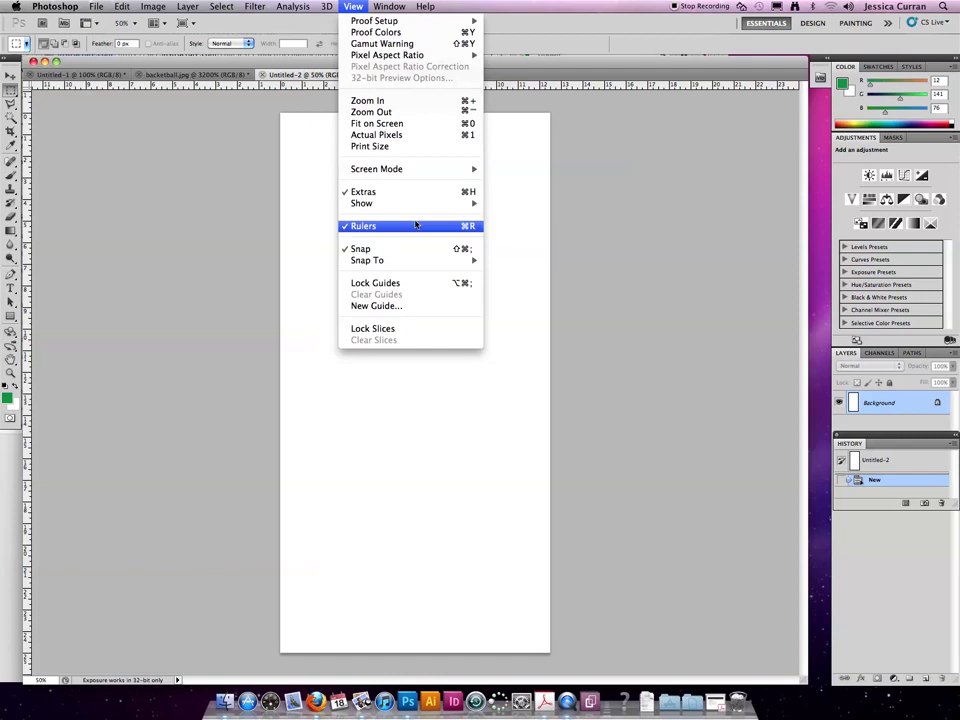
{"action": "left_click", "coordinate": [621, 228]}
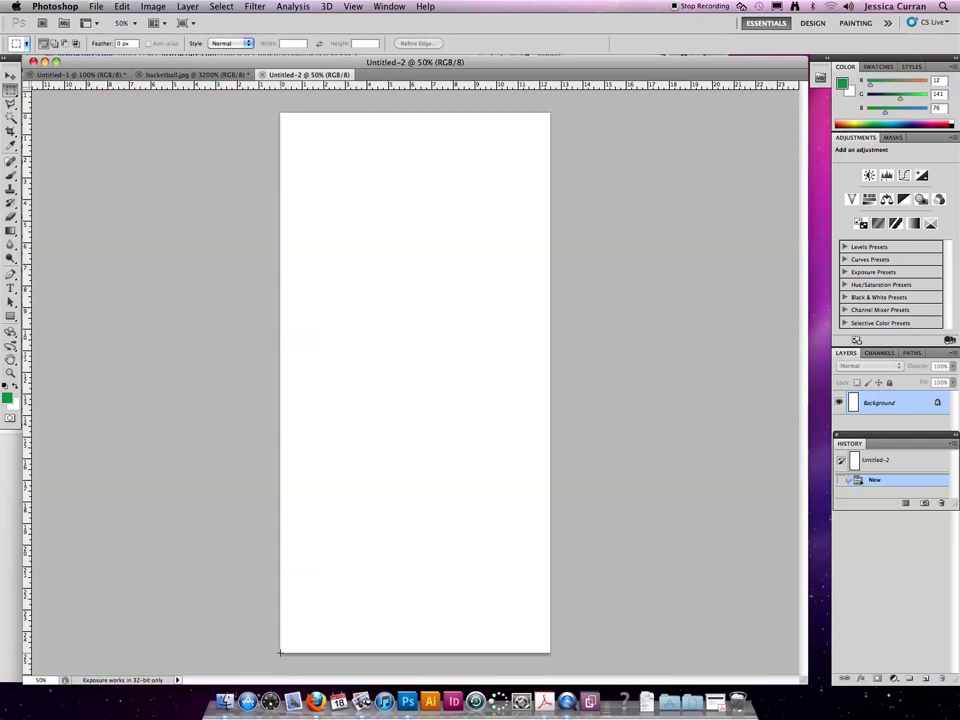
Open Image Size for Untitled-2 (900 × 1800 px, 72 ppi) and move the dialog aside, then switch to the resolution PDF.
{"action": "left_click", "coordinate": [153, 6]}
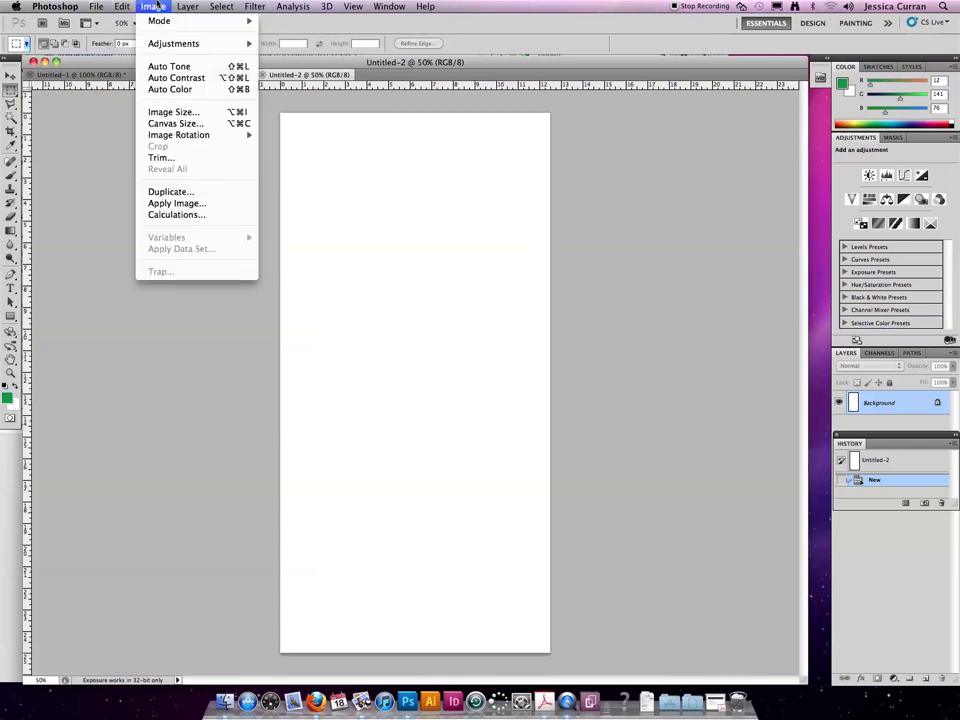
{"action": "left_click", "coordinate": [186, 113]}
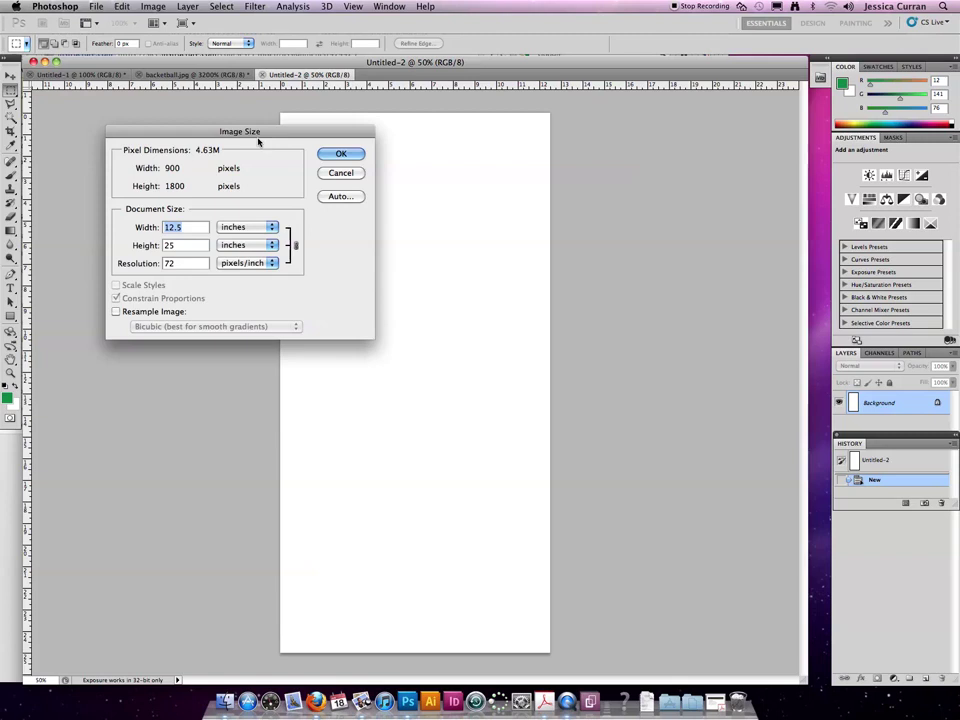
{"action": "left_click_drag", "start_coordinate": [228, 131], "coordinate": [196, 119]}
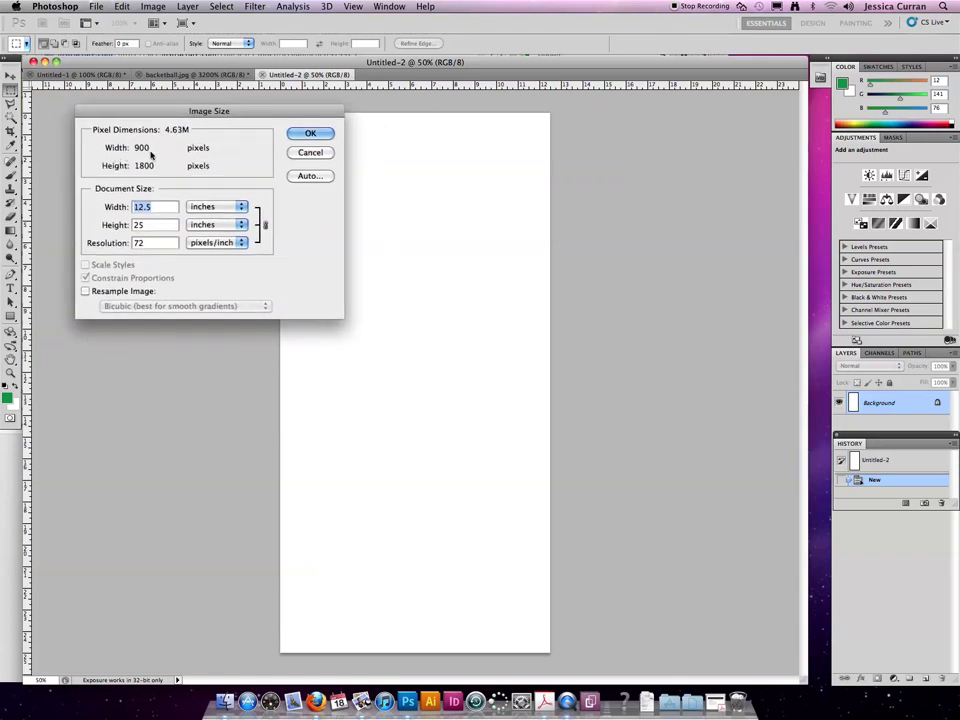
{"action": "left_click", "coordinate": [543, 701]}
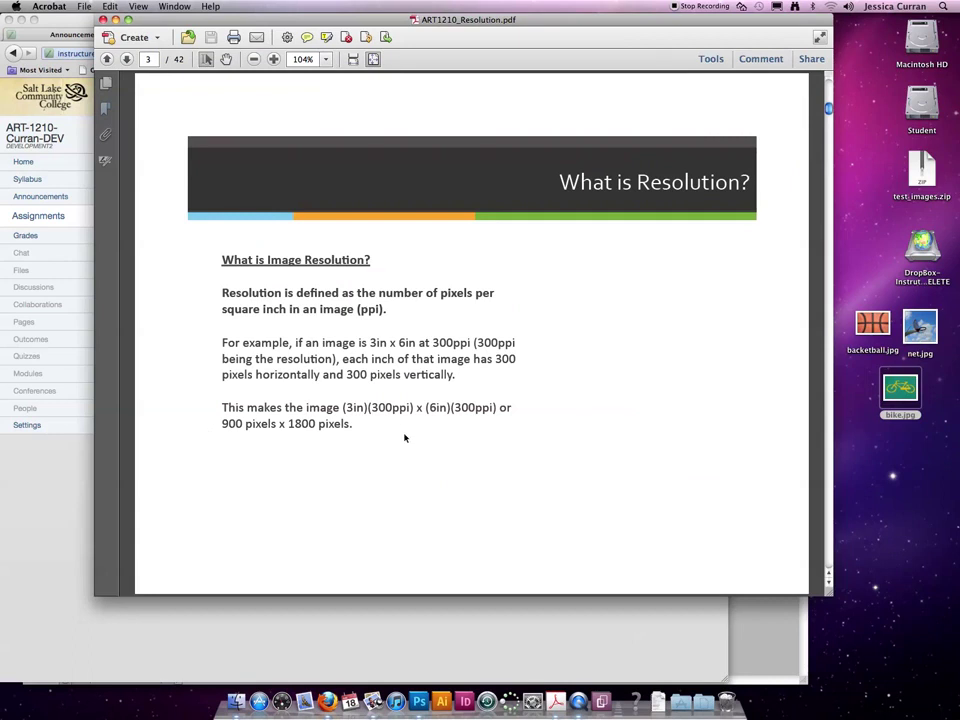
Highlight the '(300' ppi figure in the What is Resolution? example in the lecture PDF.
{"action": "left_click", "coordinate": [419, 702]}
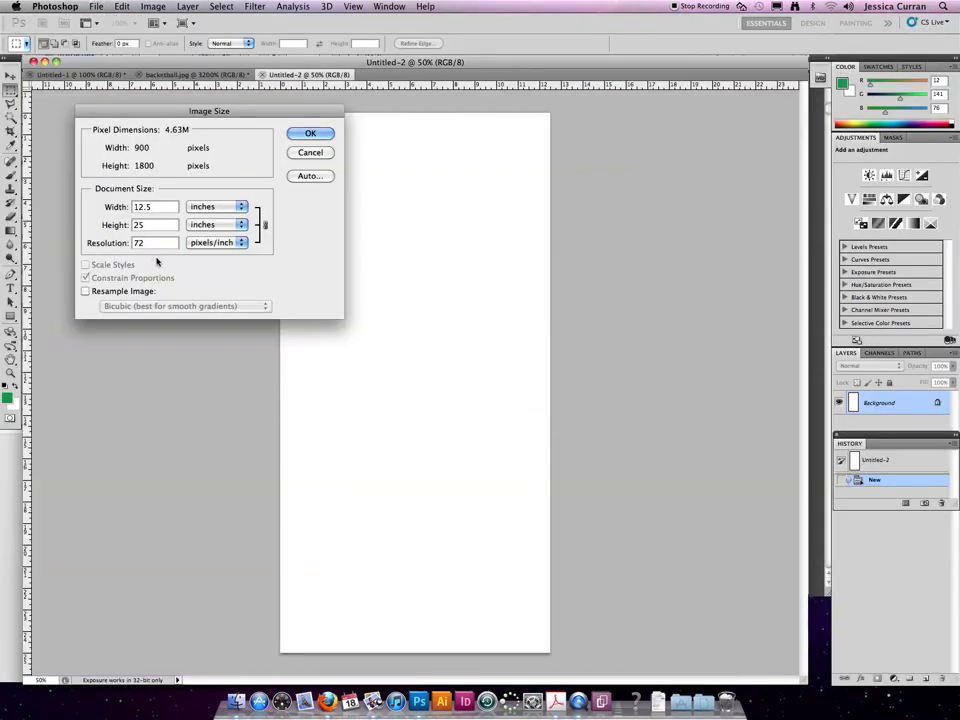
{"action": "left_click", "coordinate": [555, 706]}
{"action": "left_click_drag", "start_coordinate": [473, 343], "coordinate": [498, 343]}
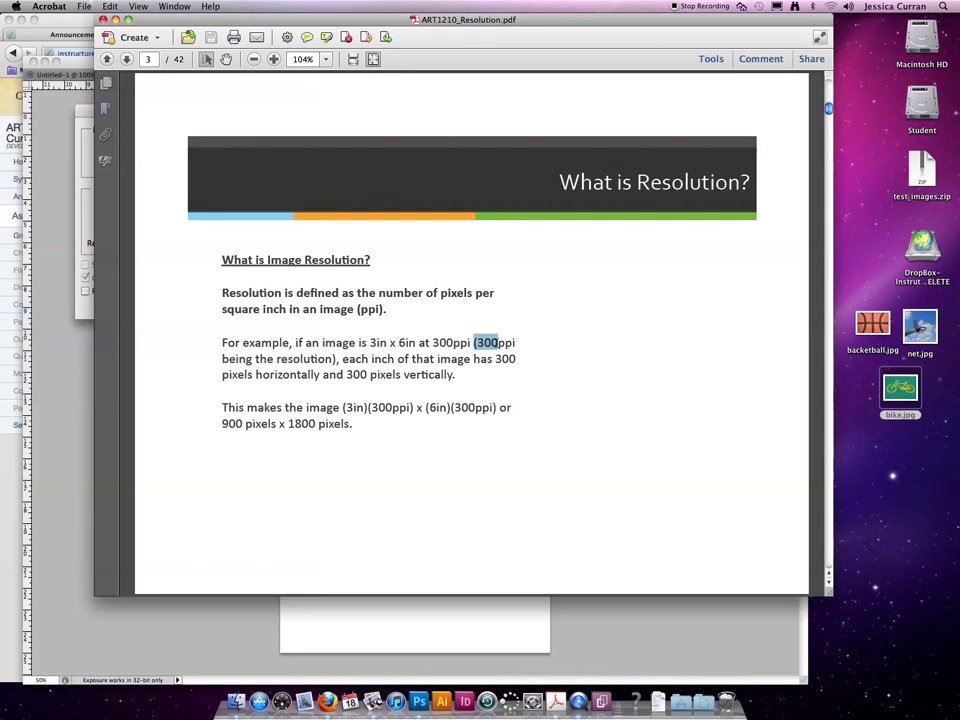
With resampling off, set resolution to 300 ppi so the 900 × 1800 canvas becomes 3 × 6 inches.
{"action": "left_click", "coordinate": [66, 153]}
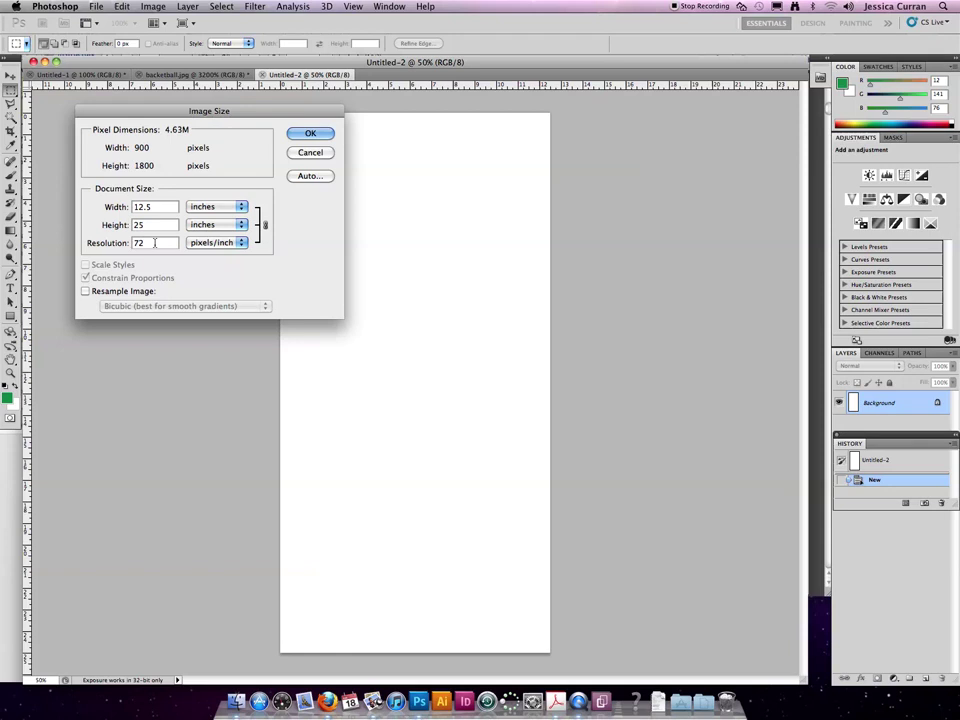
{"action": "left_click", "coordinate": [128, 245]}
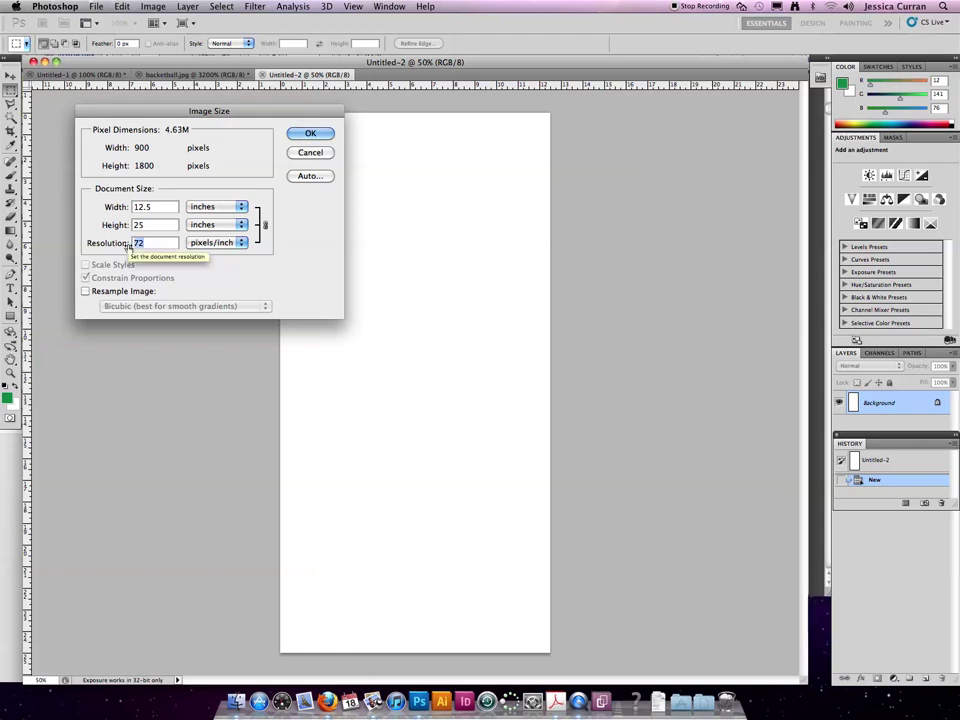
{"action": "type", "text": "300"}
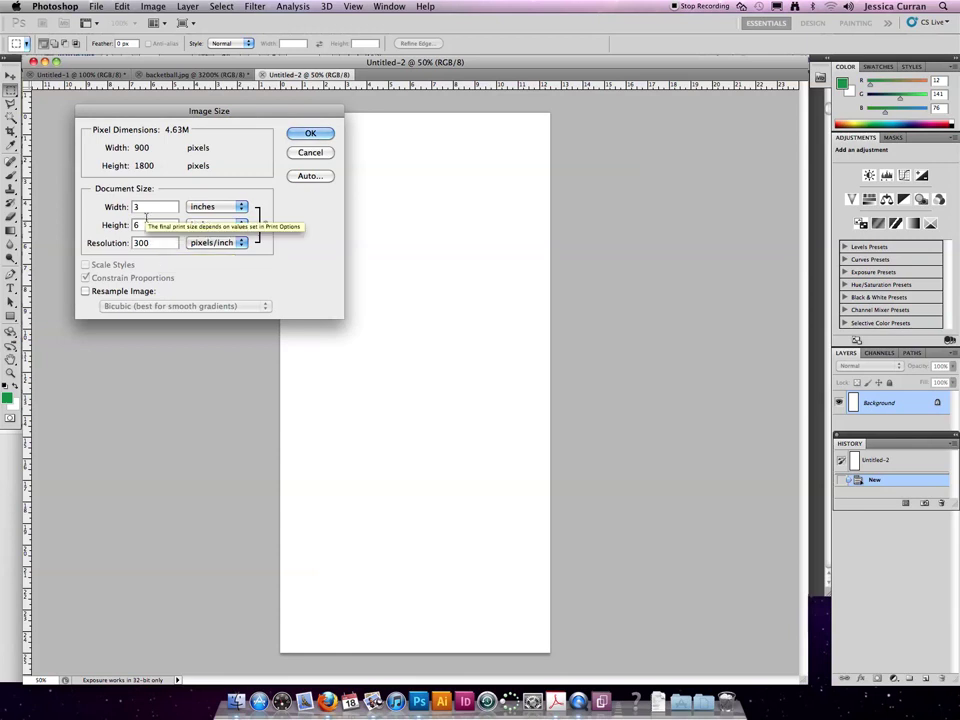
{"action": "double_click", "coordinate": [140, 243]}
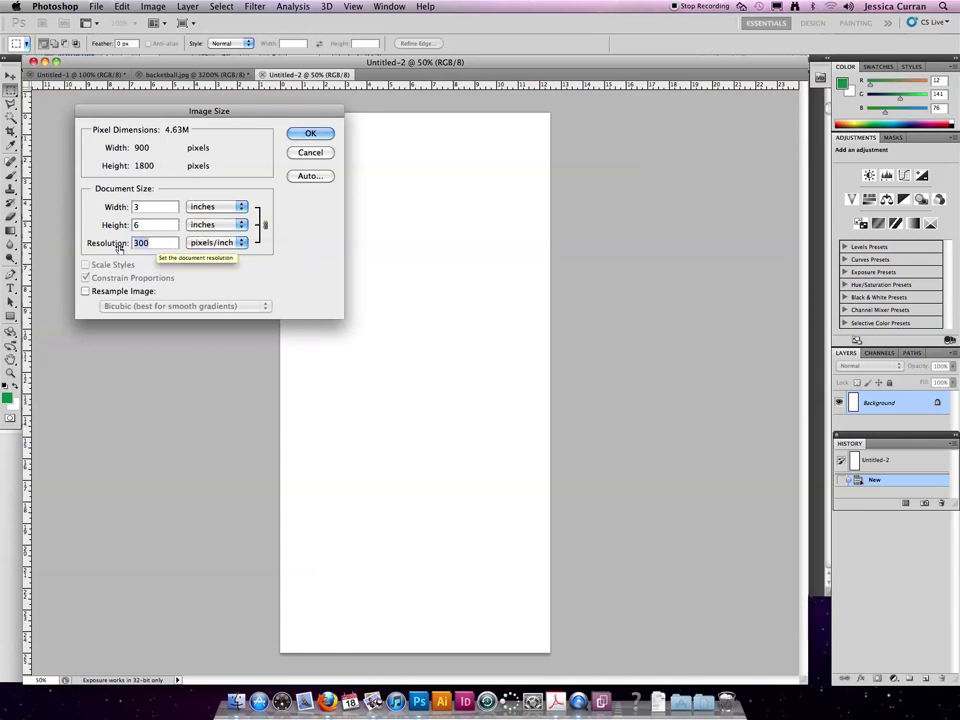
{"action": "type", "text": "72"}
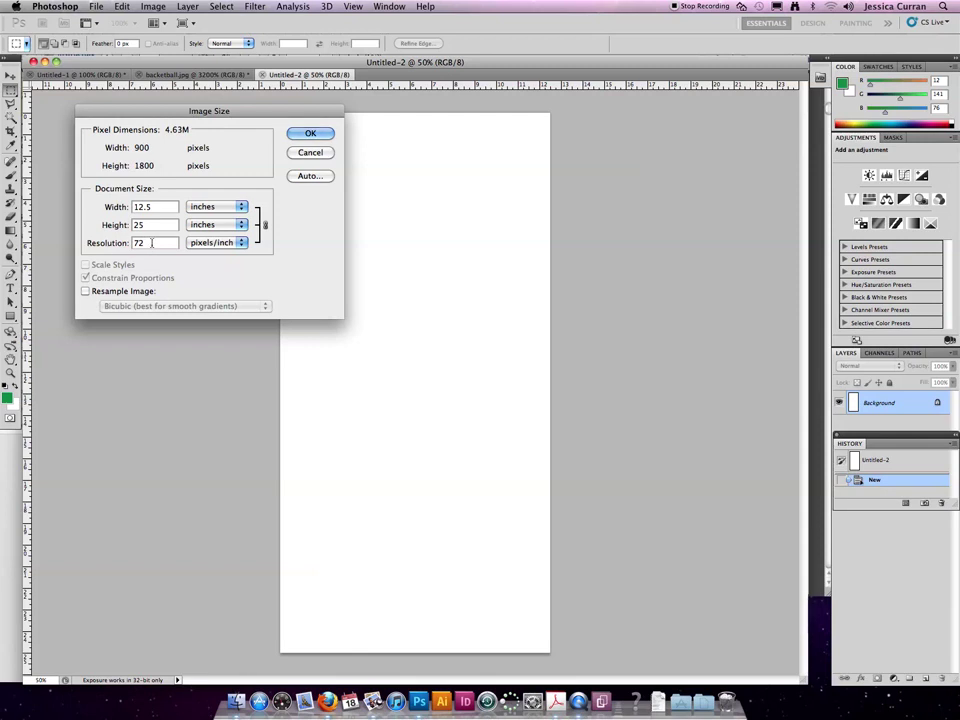
{"action": "left_click", "coordinate": [104, 246]}
{"action": "type", "text": "300"}
{"action": "left_click", "coordinate": [321, 134]}
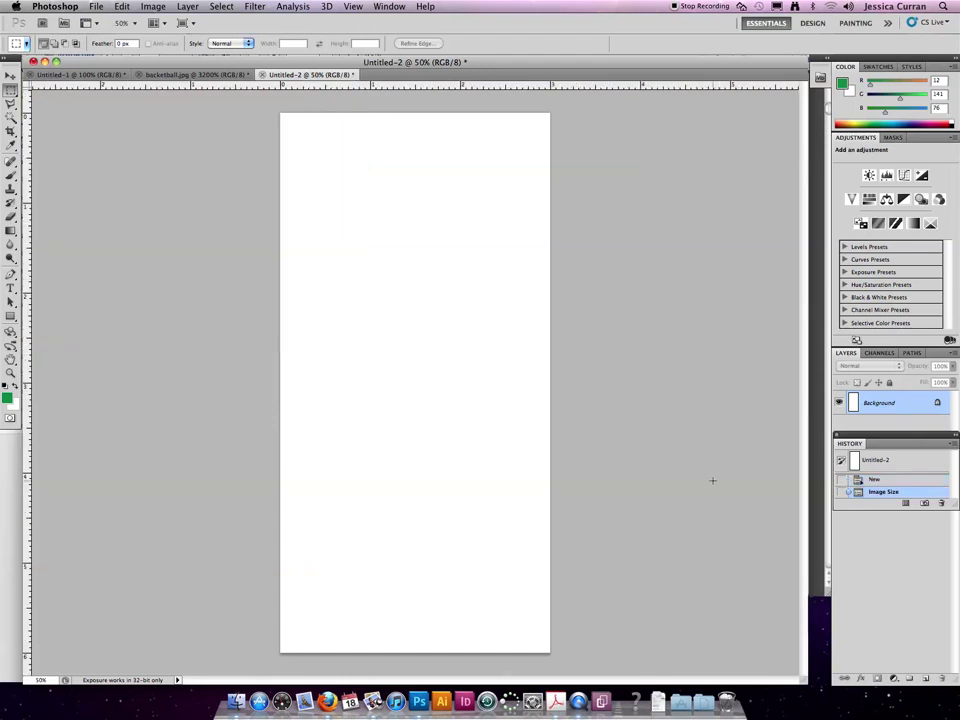
Clear the PDF highlight and advance to the practice slide: 7in × 13in at 72ppi.
{"action": "left_click", "coordinate": [558, 702]}
{"action": "left_click", "coordinate": [487, 387]}
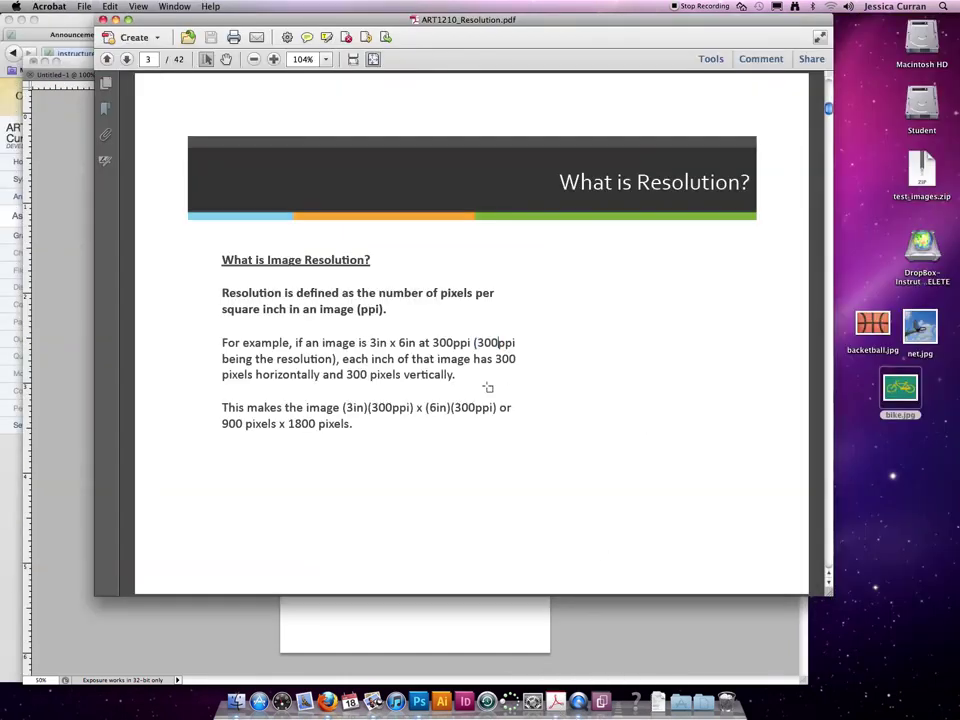
{"action": "left_click", "coordinate": [828, 432]}
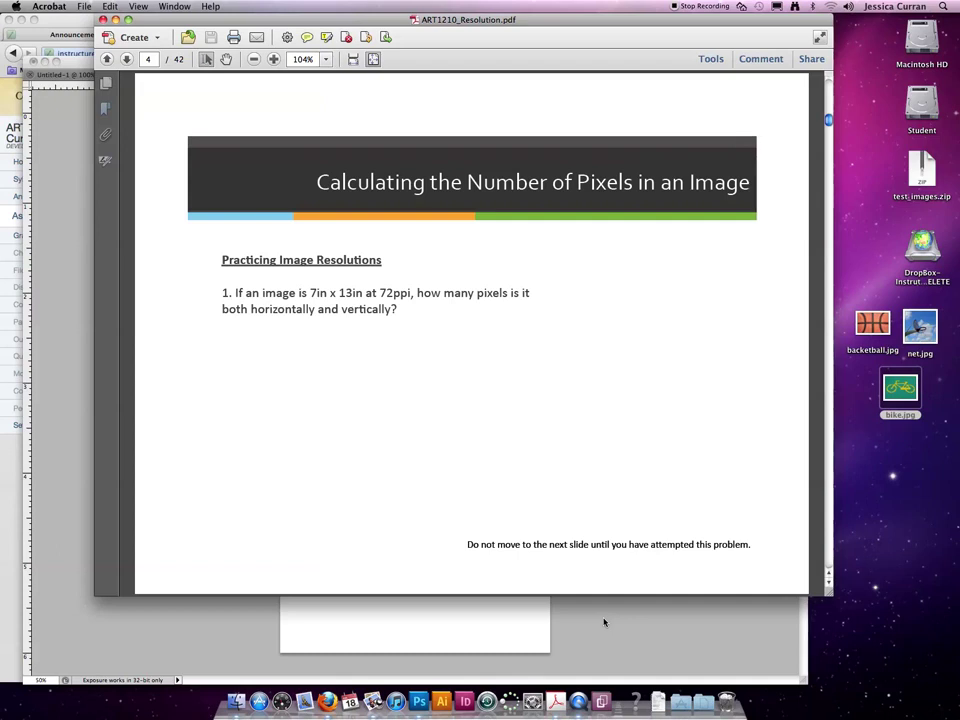
Place the Dashboard calculator beside the practice question, then return to Photoshop.
{"action": "key", "text": "F12"}
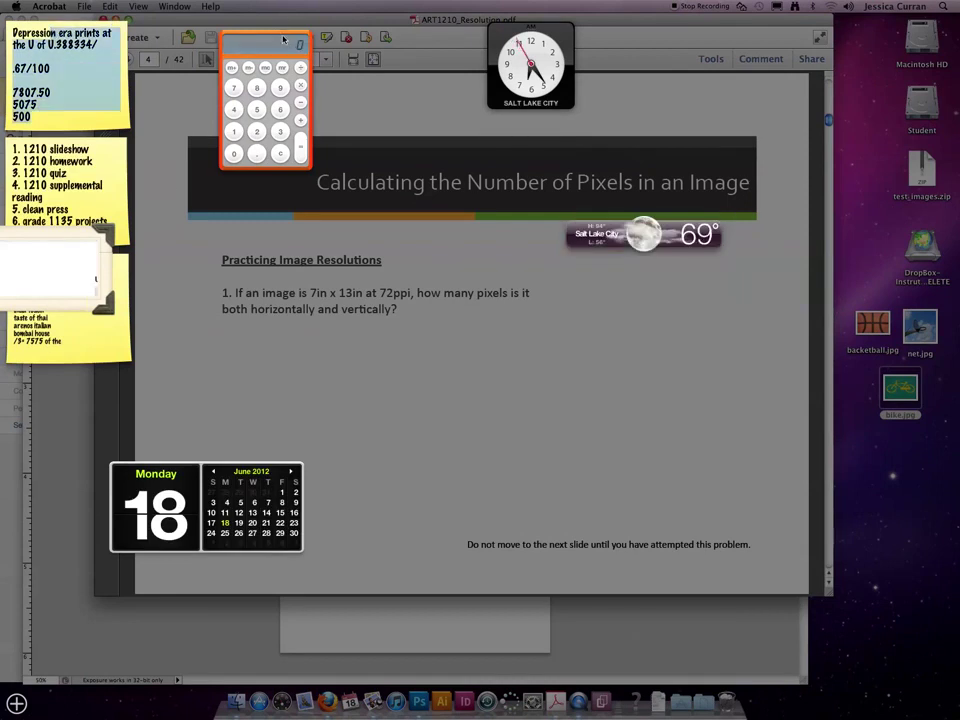
{"action": "left_click_drag", "start_coordinate": [266, 80], "coordinate": [191, 270]}
{"action": "left_click", "coordinate": [426, 396]}
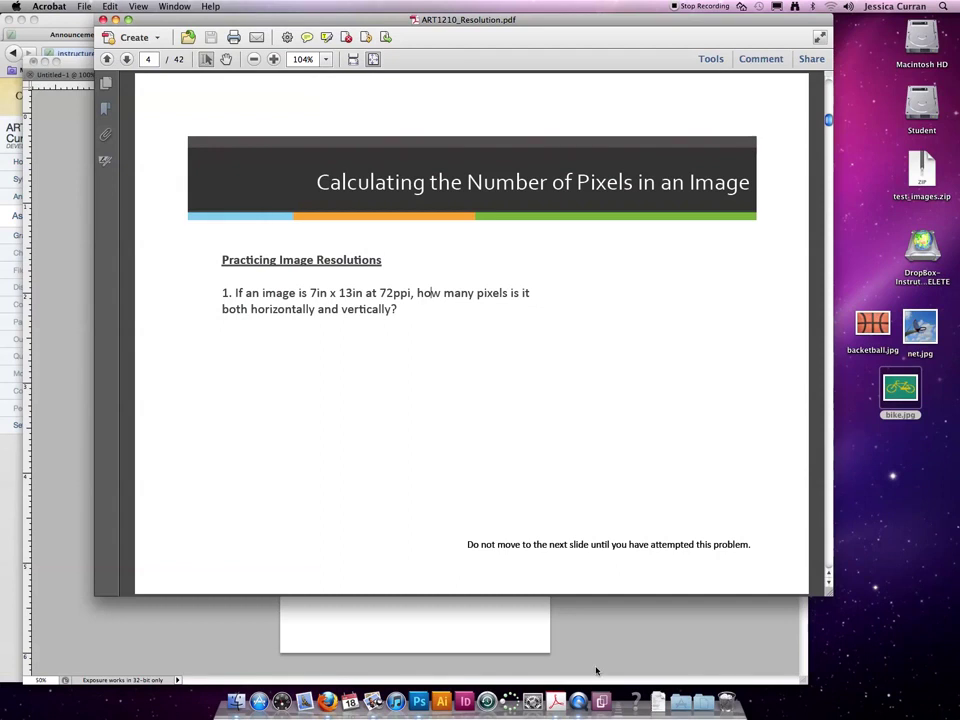
{"action": "left_click", "coordinate": [471, 628]}
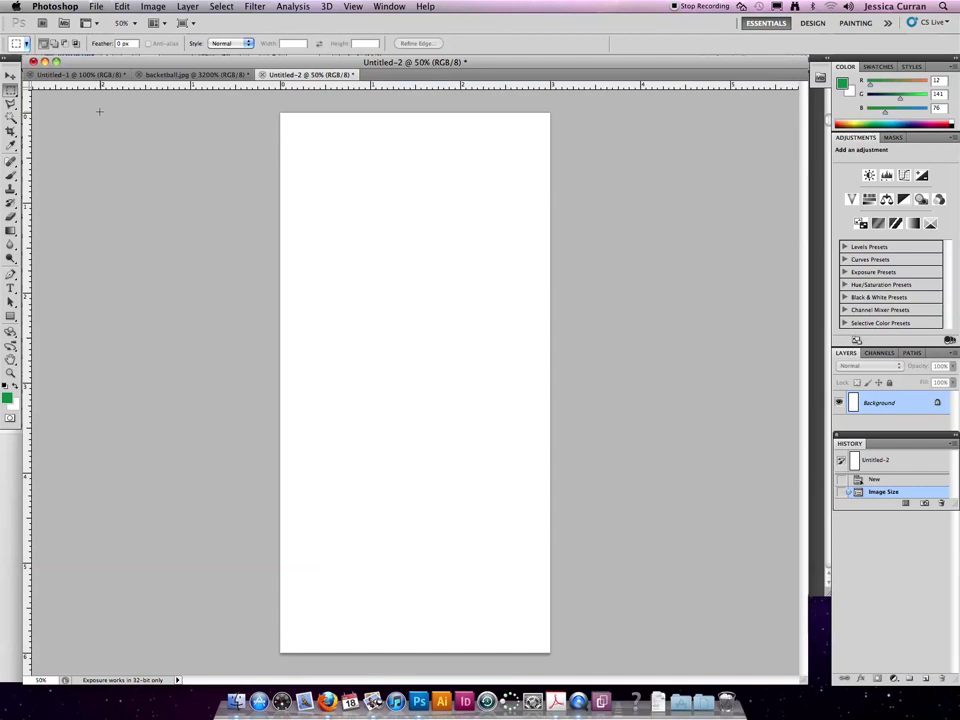
With the green brush, handwrite '7in x 13in' and an underlined 'x72' beneath each dimension.
{"action": "left_click", "coordinate": [10, 176]}
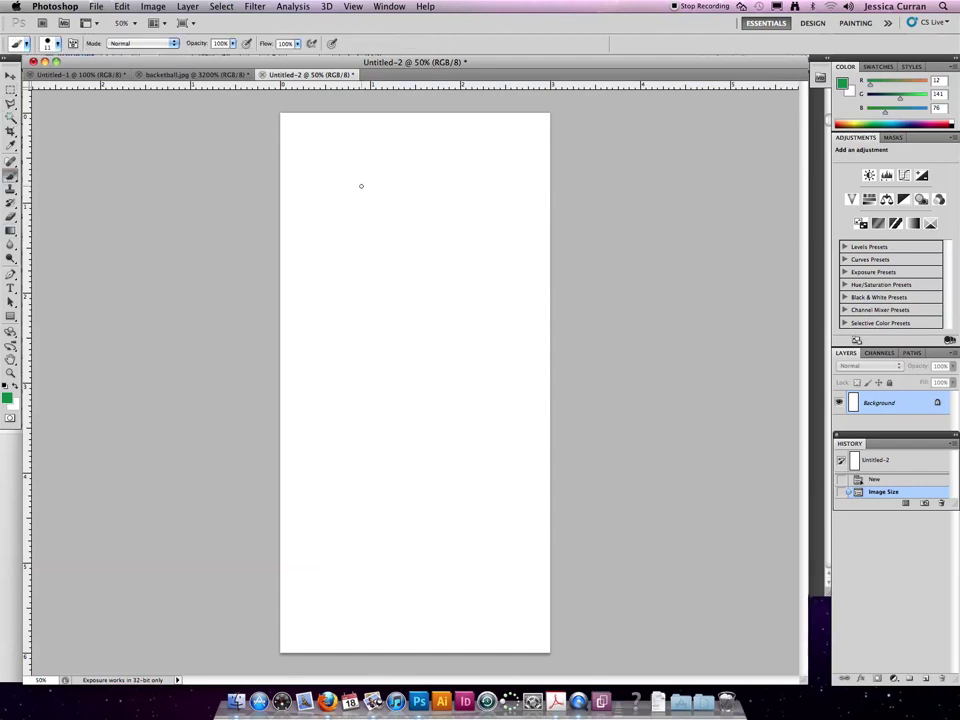
{"action": "mouse_move", "coordinate": [312, 158]}
{"action": "left_mouse_down"}
{"action": "mouse_move", "coordinate": [327, 160]}
{"action": "mouse_move", "coordinate": [319, 185]}
{"action": "mouse_move", "coordinate": [338, 174]}
{"action": "mouse_move", "coordinate": [385, 196]}
{"action": "mouse_move", "coordinate": [416, 166]}
{"action": "mouse_move", "coordinate": [410, 186]}
{"action": "mouse_move", "coordinate": [446, 184]}
{"action": "left_mouse_up"}
{"action": "left_click", "coordinate": [330, 163]}
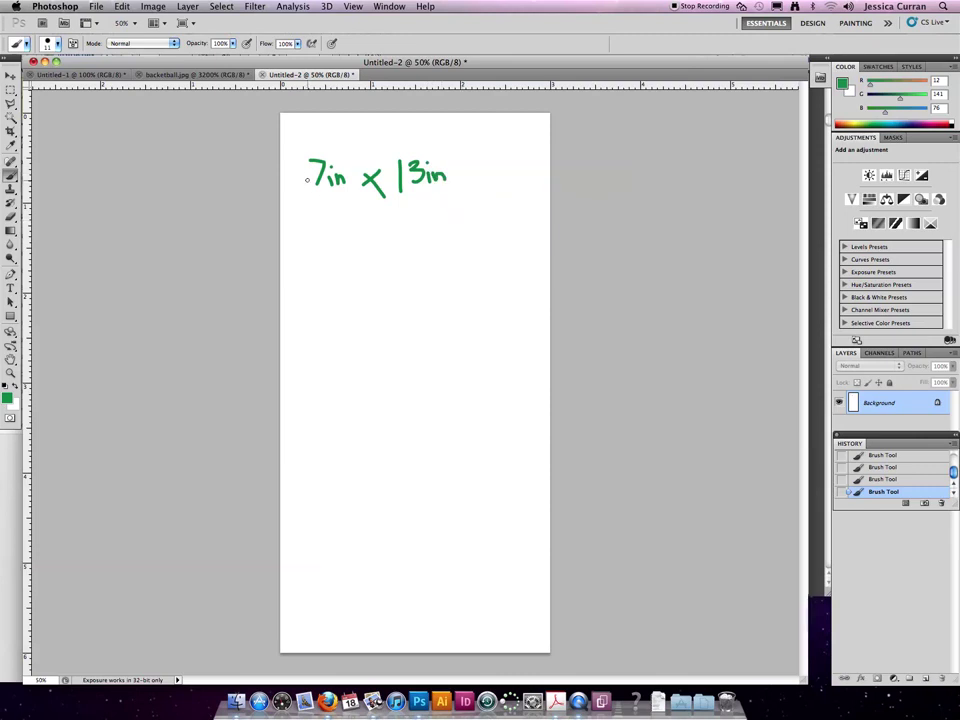
{"action": "mouse_move", "coordinate": [301, 198]}
{"action": "left_mouse_down"}
{"action": "mouse_move", "coordinate": [308, 206]}
{"action": "mouse_move", "coordinate": [300, 206]}
{"action": "mouse_move", "coordinate": [341, 213]}
{"action": "left_mouse_up"}
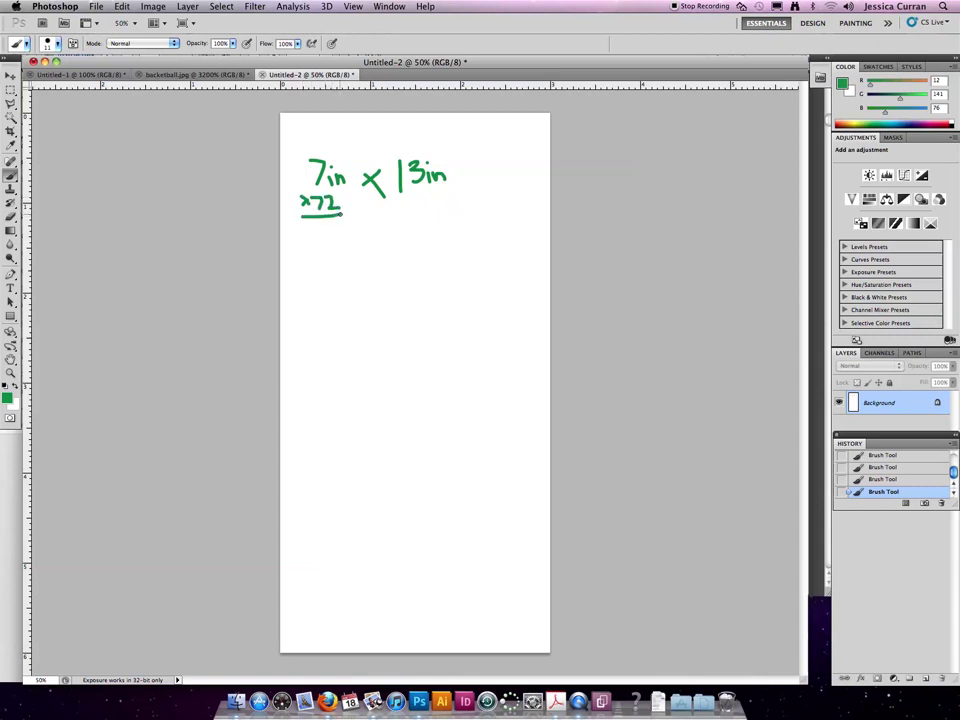
{"action": "mouse_move", "coordinate": [416, 202]}
{"action": "left_mouse_down"}
{"action": "mouse_move", "coordinate": [398, 212]}
{"action": "mouse_move", "coordinate": [457, 210]}
{"action": "mouse_move", "coordinate": [460, 219]}
{"action": "left_mouse_up"}
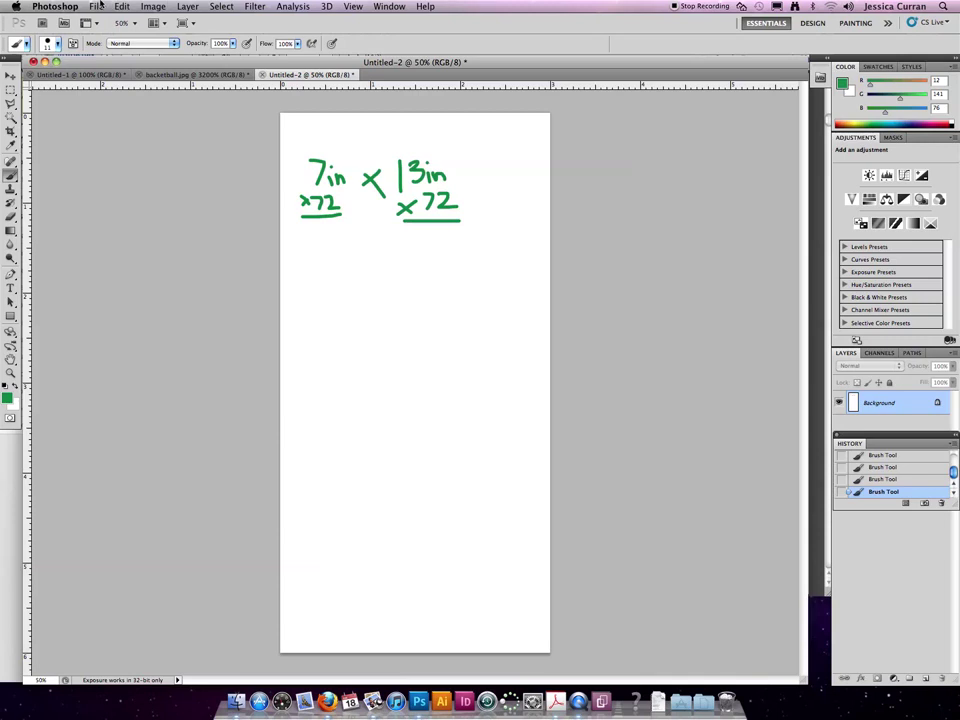
Create a new document 7 × 13 inches at 72 ppi.
{"action": "left_click", "coordinate": [96, 6]}
{"action": "left_click", "coordinate": [107, 21]}
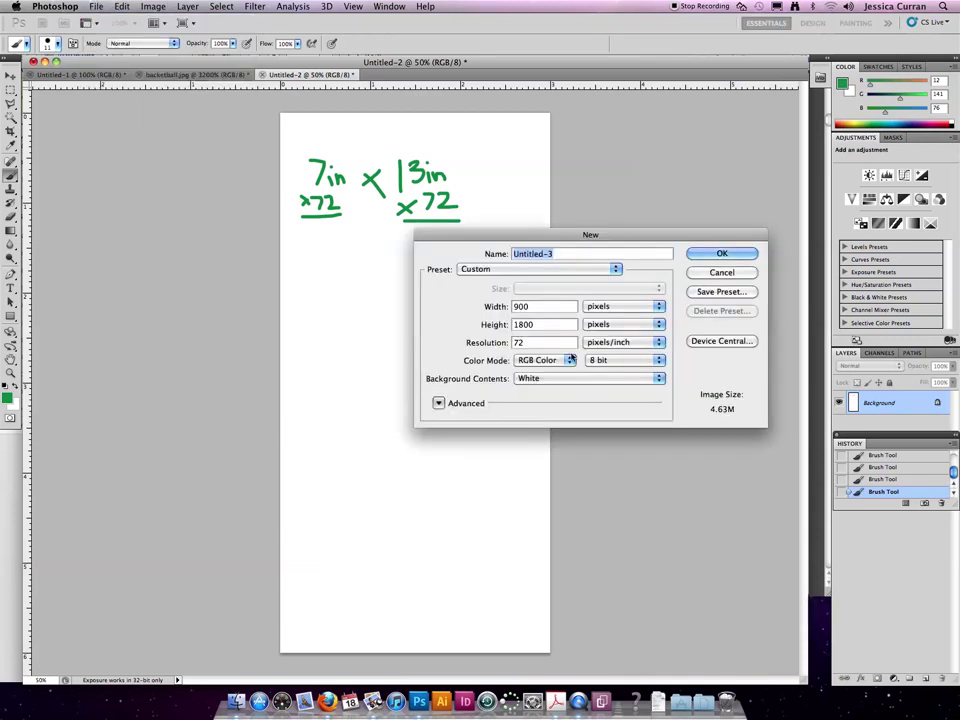
{"action": "left_click", "coordinate": [493, 309]}
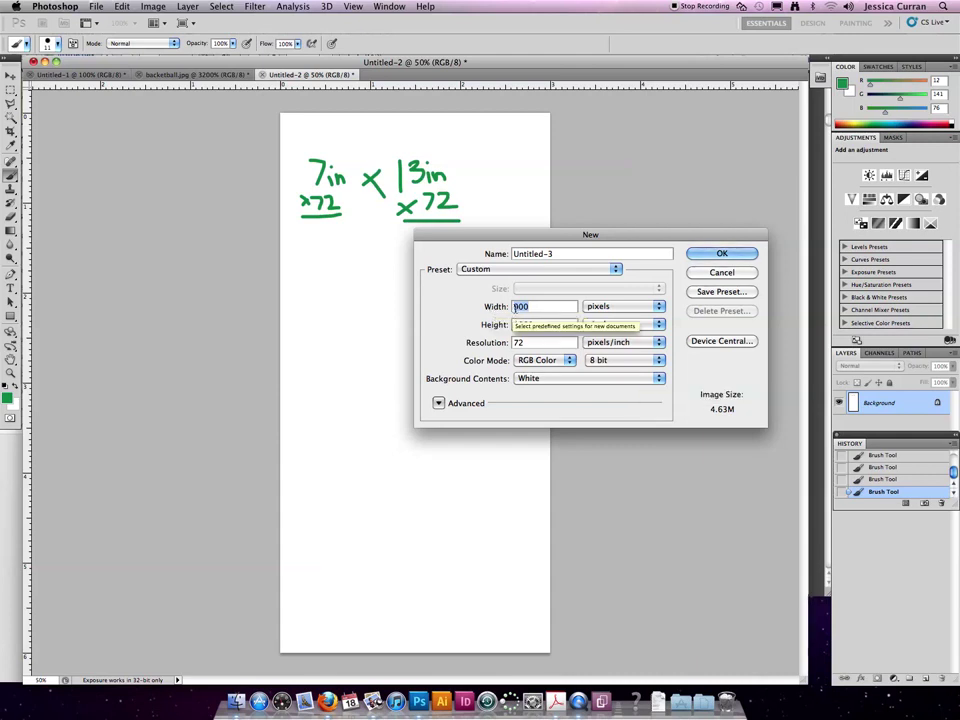
{"action": "left_click", "coordinate": [628, 318]}
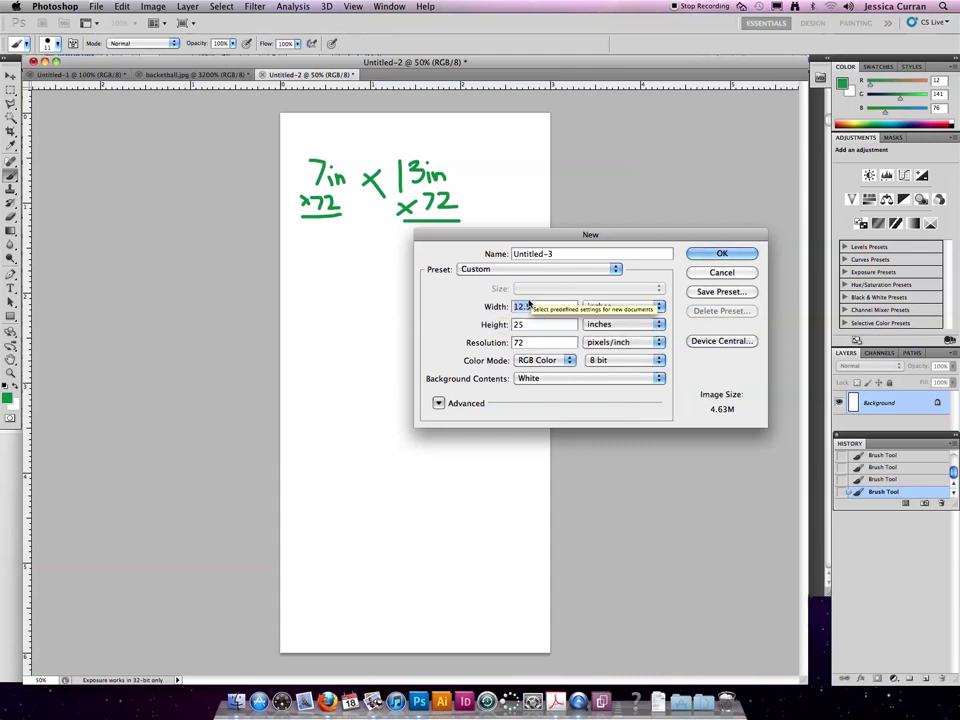
{"action": "type", "text": "7"}
{"action": "key", "text": "Tab"}
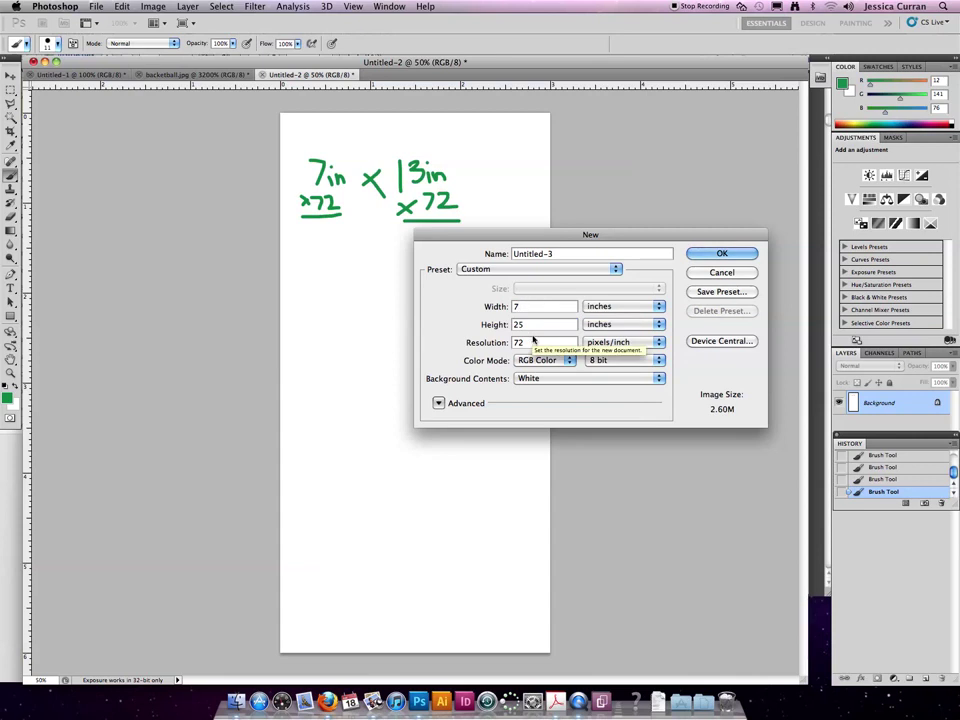
{"action": "type", "text": "13"}
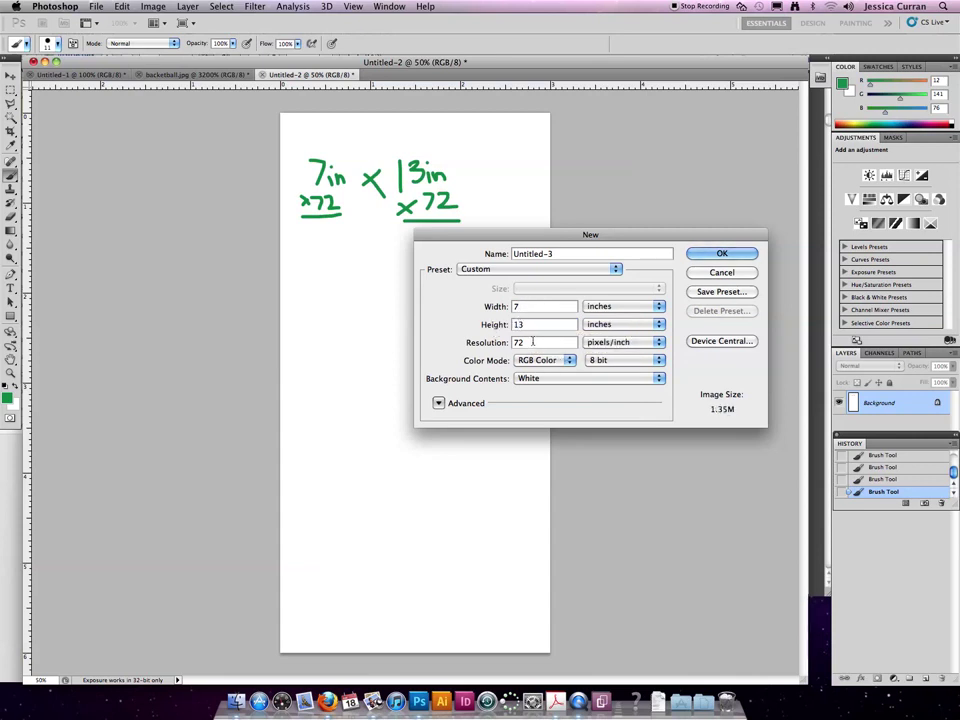
{"action": "key", "text": "Tab"}
{"action": "left_click", "coordinate": [723, 254]}
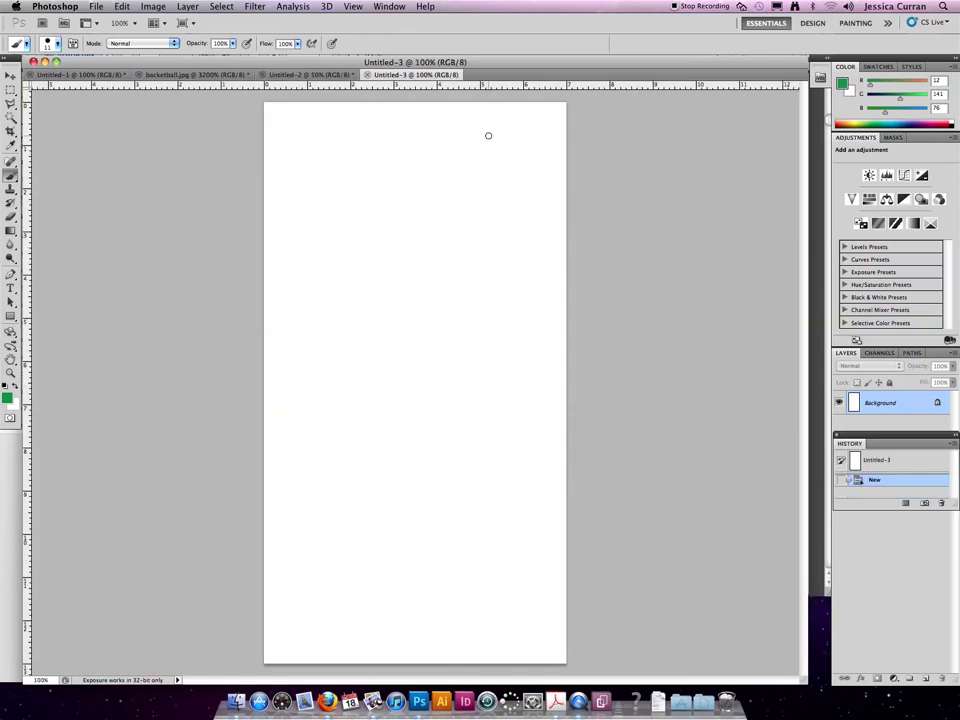
Check in Image Size that it is 504 × 936 pixels, then return to Untitled-2.
{"action": "left_click", "coordinate": [152, 6]}
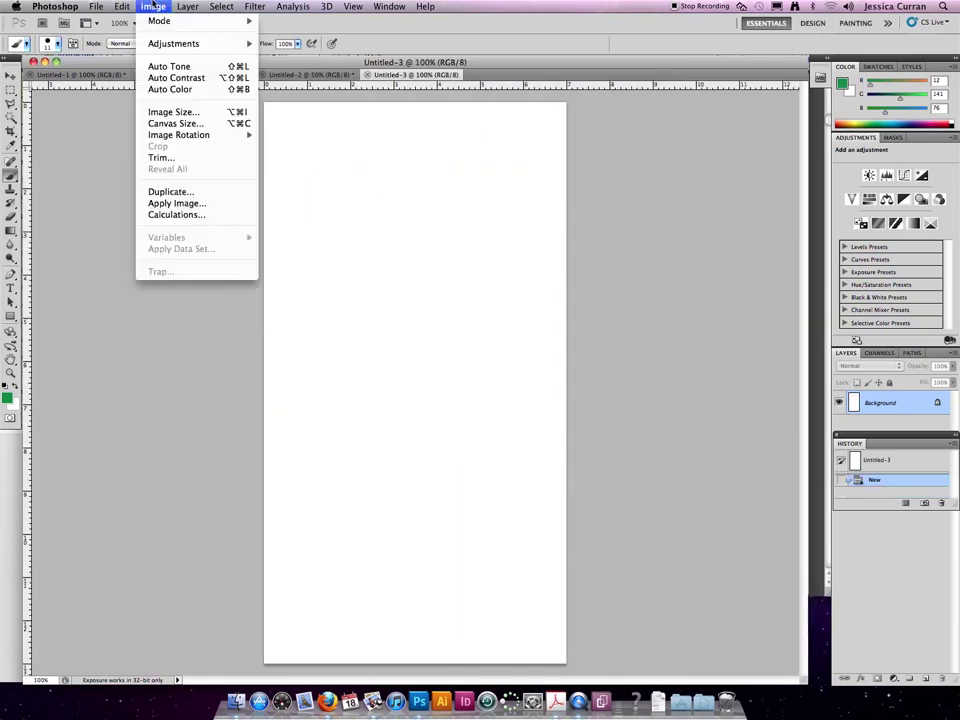
{"action": "left_click", "coordinate": [178, 111]}
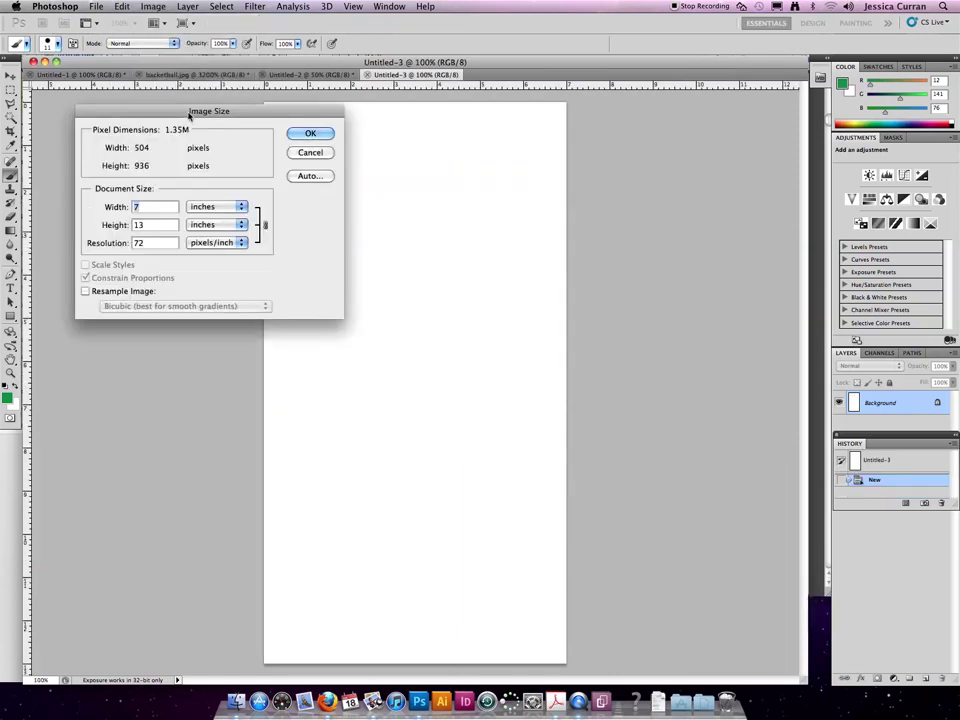
{"action": "left_click_drag", "start_coordinate": [150, 111], "coordinate": [174, 206]}
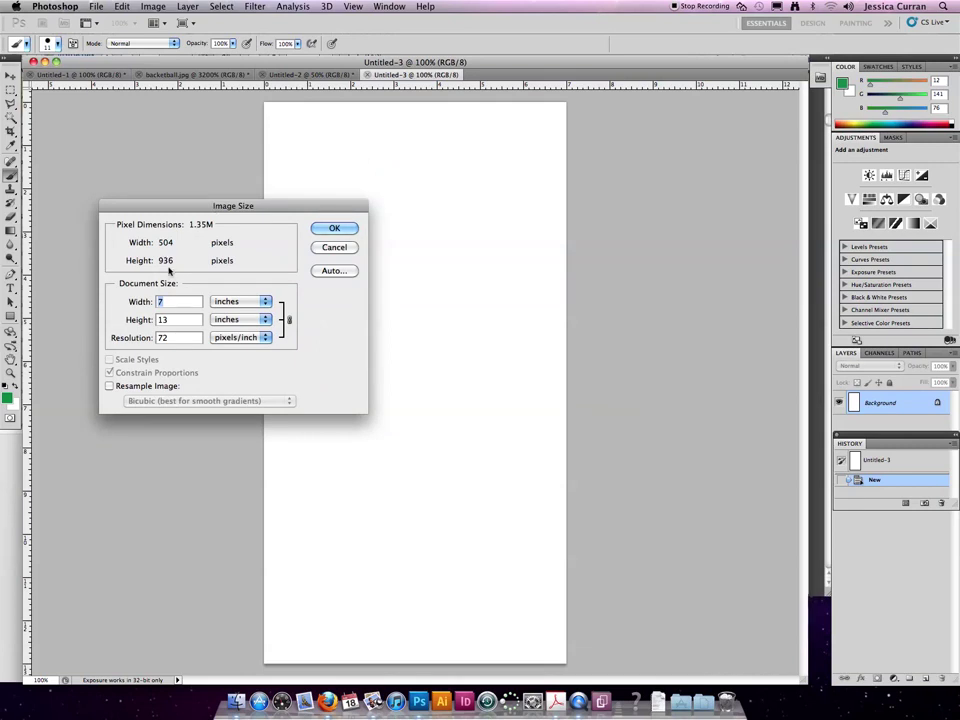
{"action": "left_click", "coordinate": [334, 247]}
{"action": "left_click", "coordinate": [293, 73]}
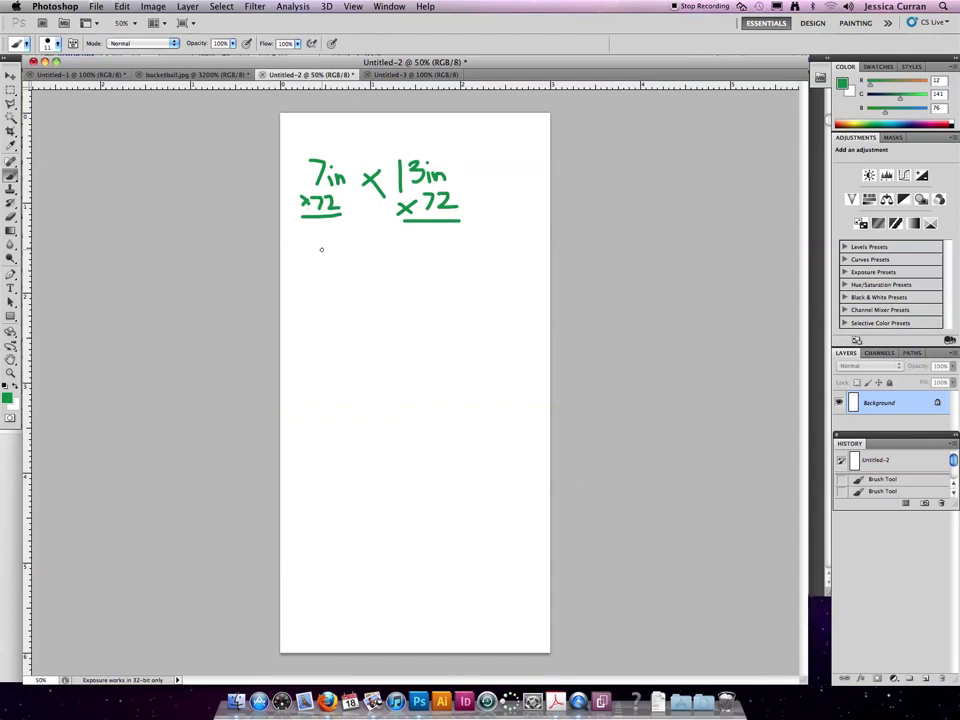
Compute 7 × 72 = 504 on the calculator, then handwrite 'ppi' and '504p' under the 7in calculation.
{"action": "key", "text": "F12"}
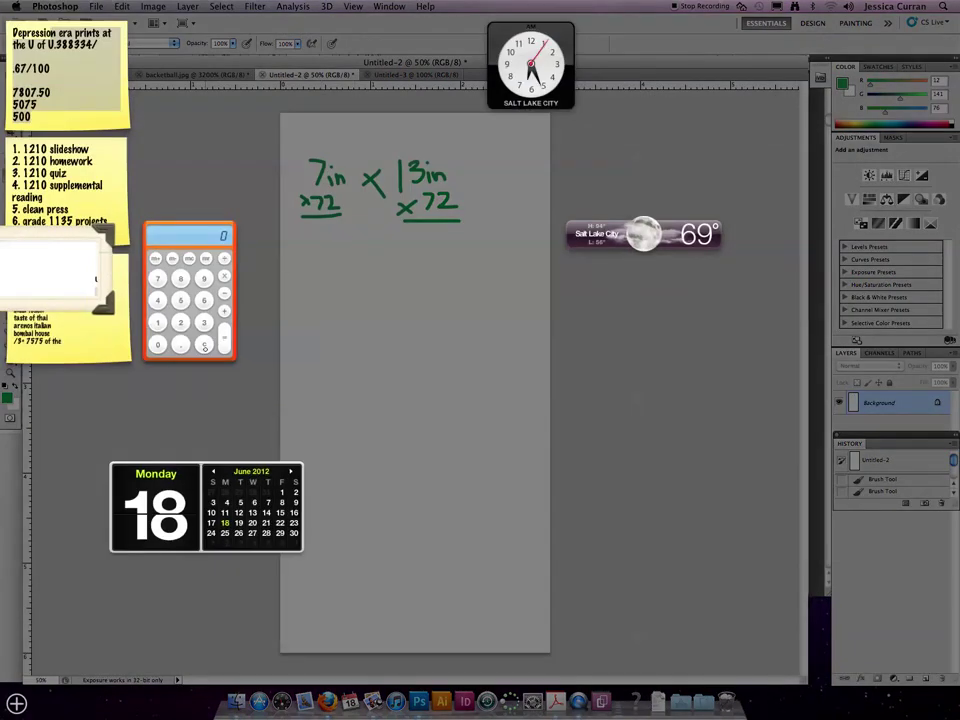
{"action": "type", "text": "7*72"}
{"action": "key", "text": "Return"}
{"action": "key", "text": "F12"}
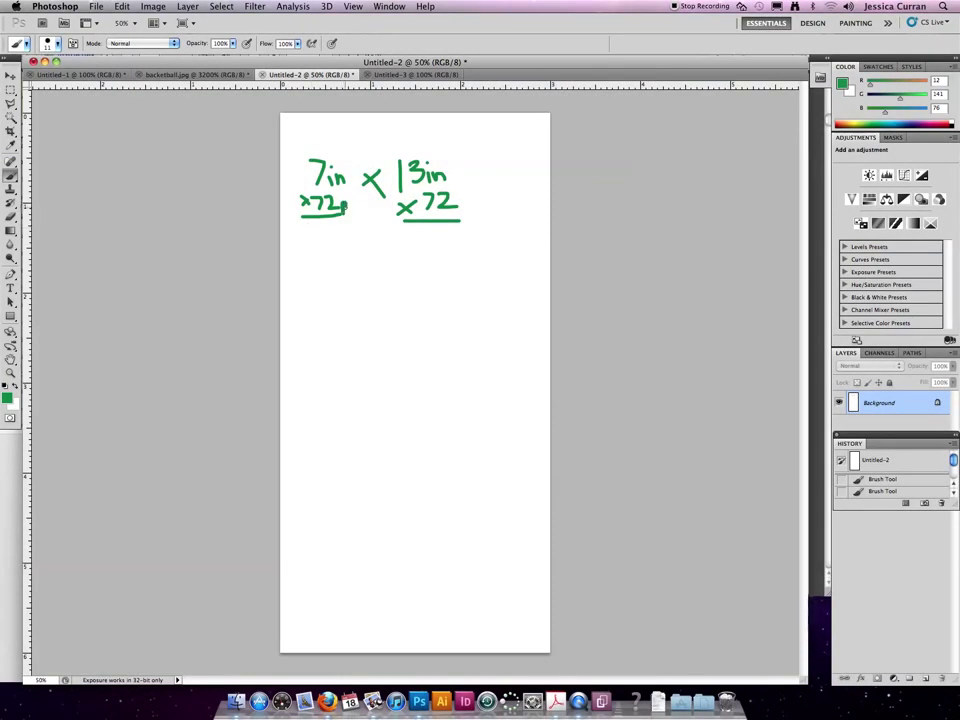
{"action": "left_click_drag", "start_coordinate": [345, 206], "coordinate": [352, 207]}
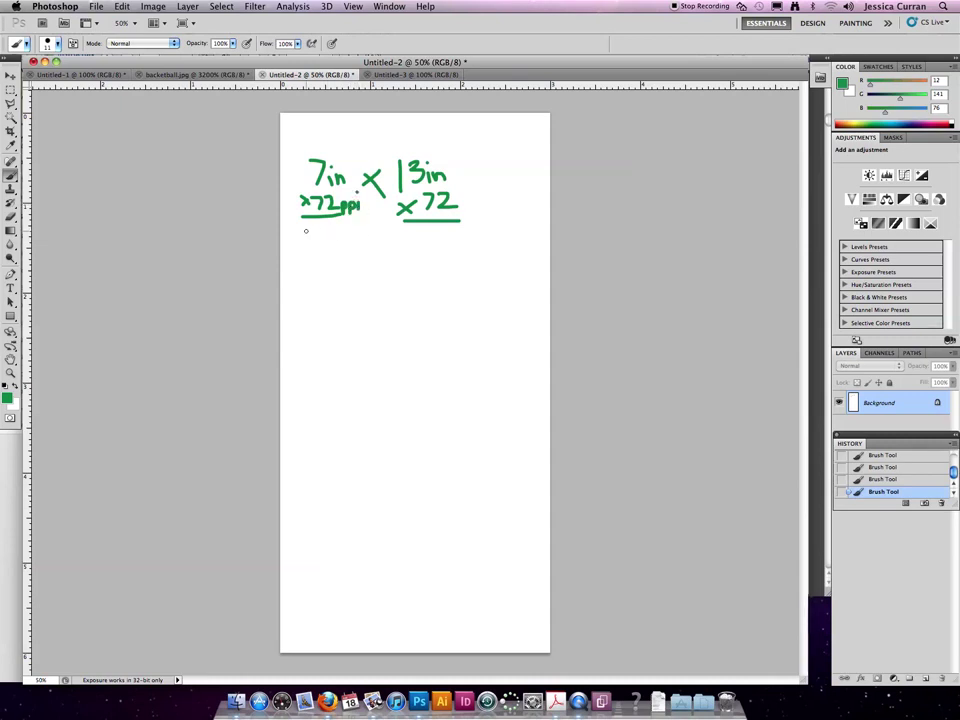
{"action": "mouse_move", "coordinate": [305, 231]}
{"action": "left_mouse_down"}
{"action": "mouse_move", "coordinate": [306, 247]}
{"action": "mouse_move", "coordinate": [323, 231]}
{"action": "mouse_move", "coordinate": [356, 244]}
{"action": "mouse_move", "coordinate": [362, 262]}
{"action": "left_mouse_up"}
{"action": "left_click_drag", "start_coordinate": [362, 233], "coordinate": [363, 243]}
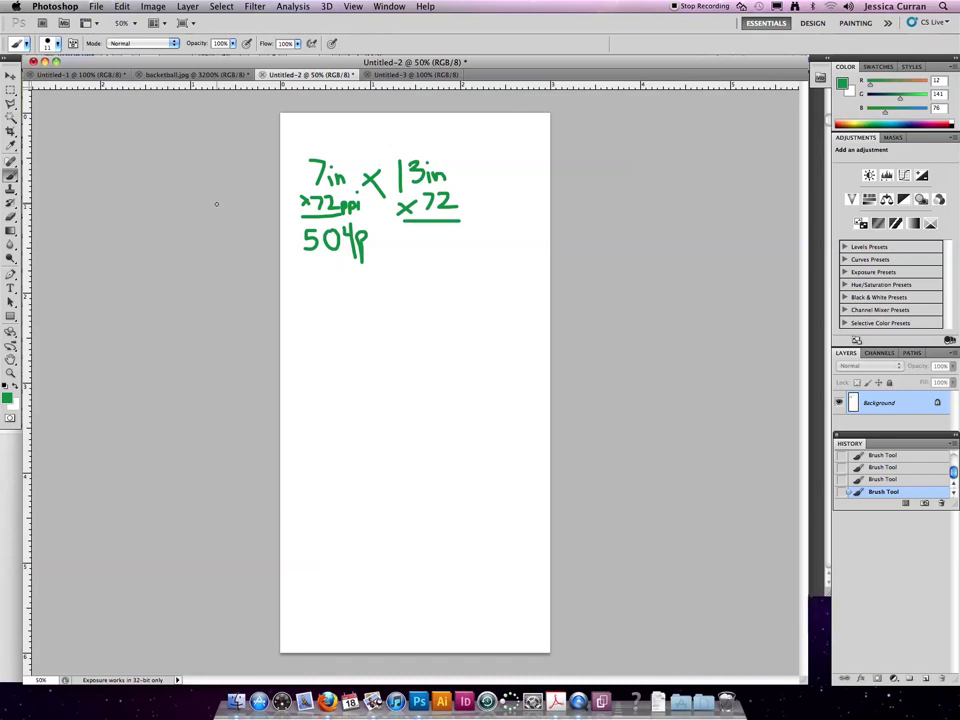
Calculate 13 × 72 on the Dashboard calculator, giving 936.
{"action": "key", "text": "F12"}
{"action": "left_click", "coordinate": [158, 322]}
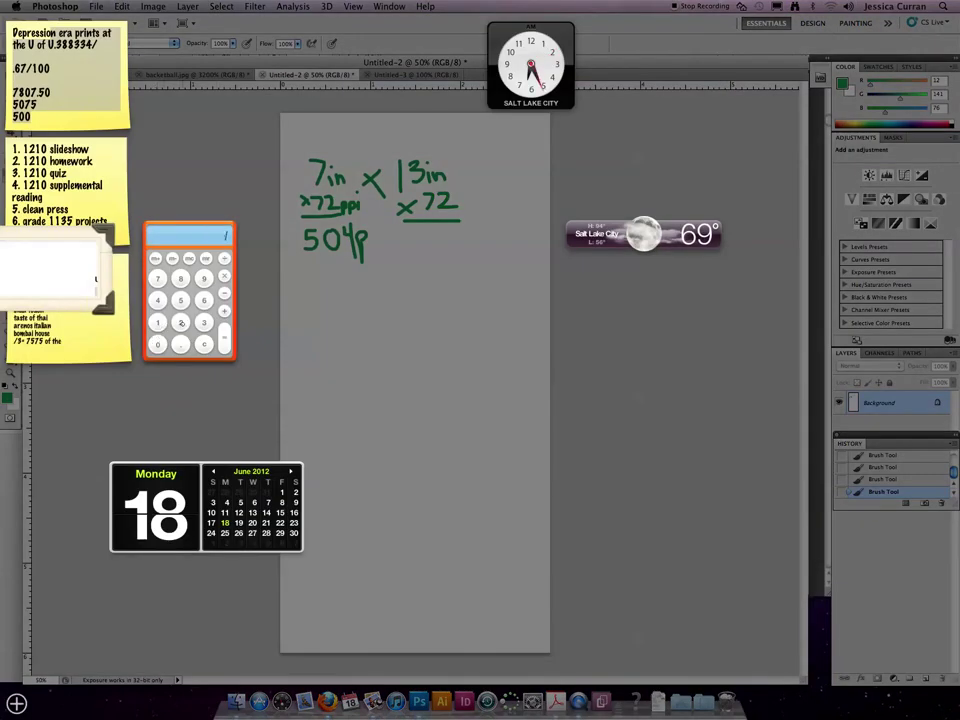
{"action": "left_click", "coordinate": [225, 278]}
{"action": "left_click", "coordinate": [158, 278]}
{"action": "left_click", "coordinate": [181, 322]}
{"action": "left_click", "coordinate": [225, 335]}
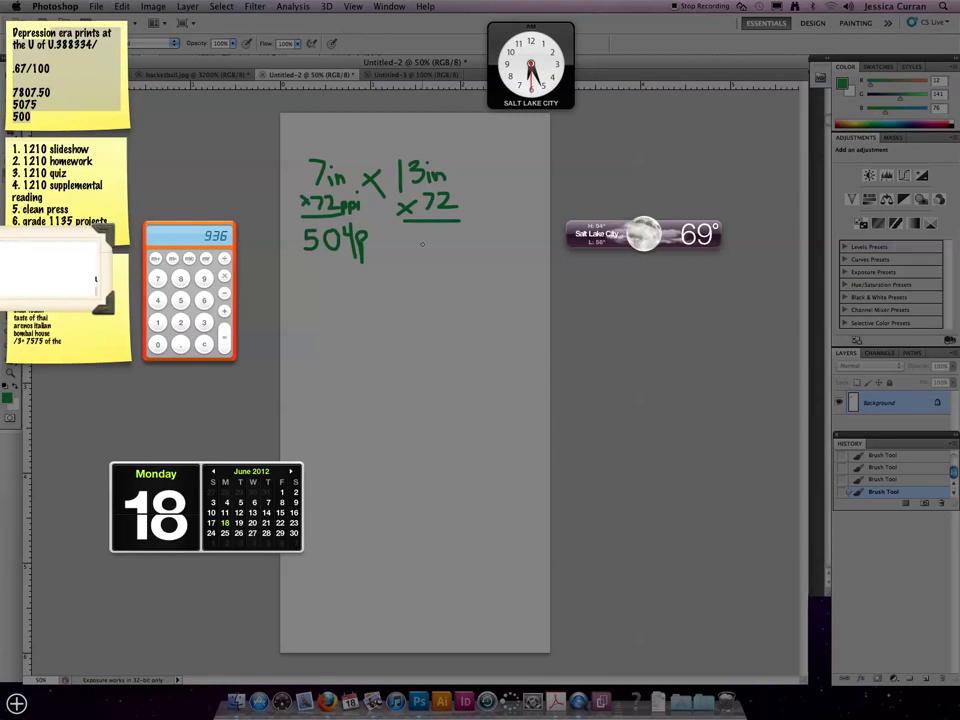